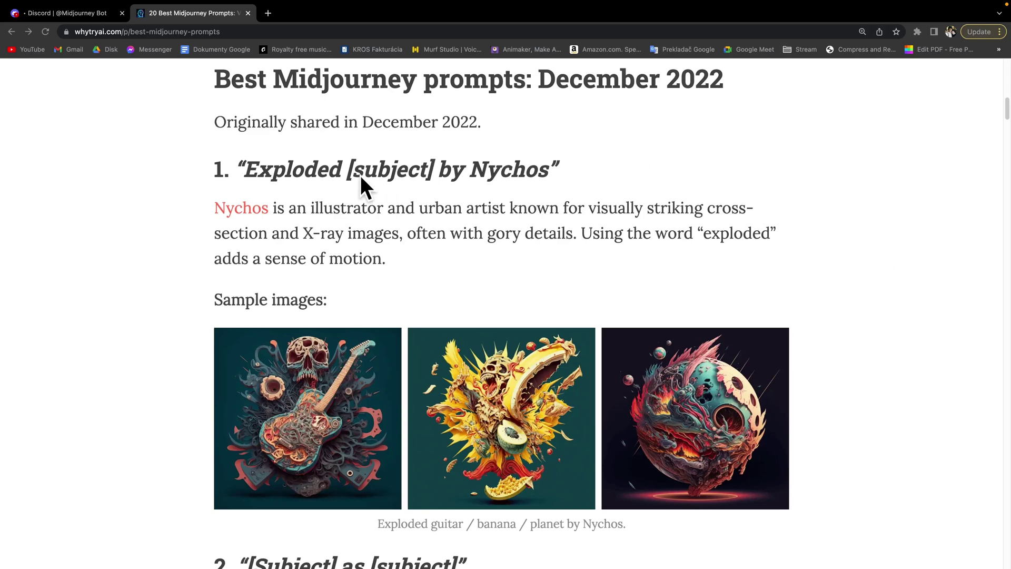
Select the 'Exploded [subject] by Nychos' heading text in the article.
drag(266, 174, 515, 175)
click(470, 172)
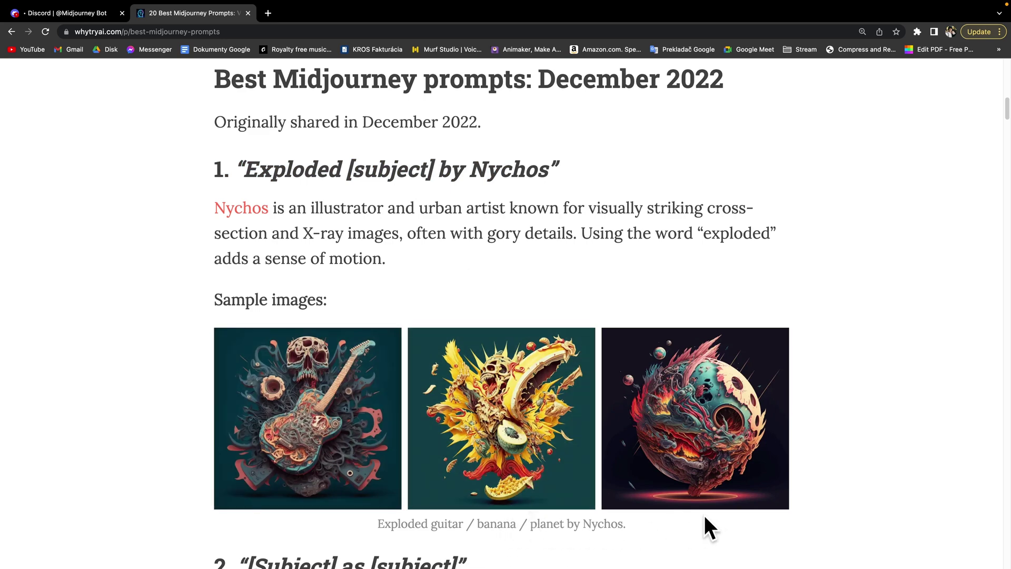
mouse_move(386, 169)
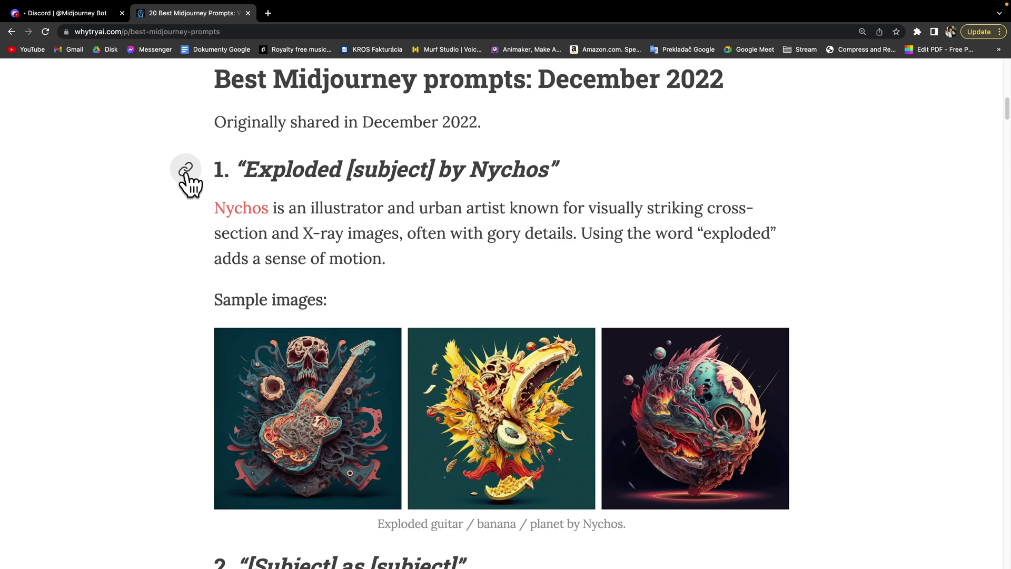
drag(246, 172, 509, 178)
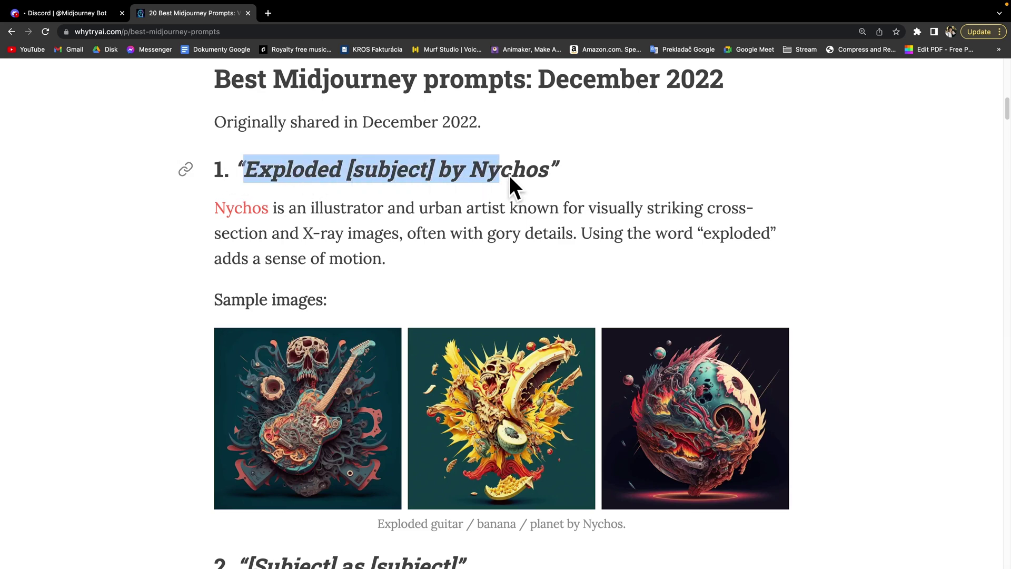
Generate 'Exploded camera by Nychos' with /imagine, upscale image U2, and return to the article.
click(86, 15)
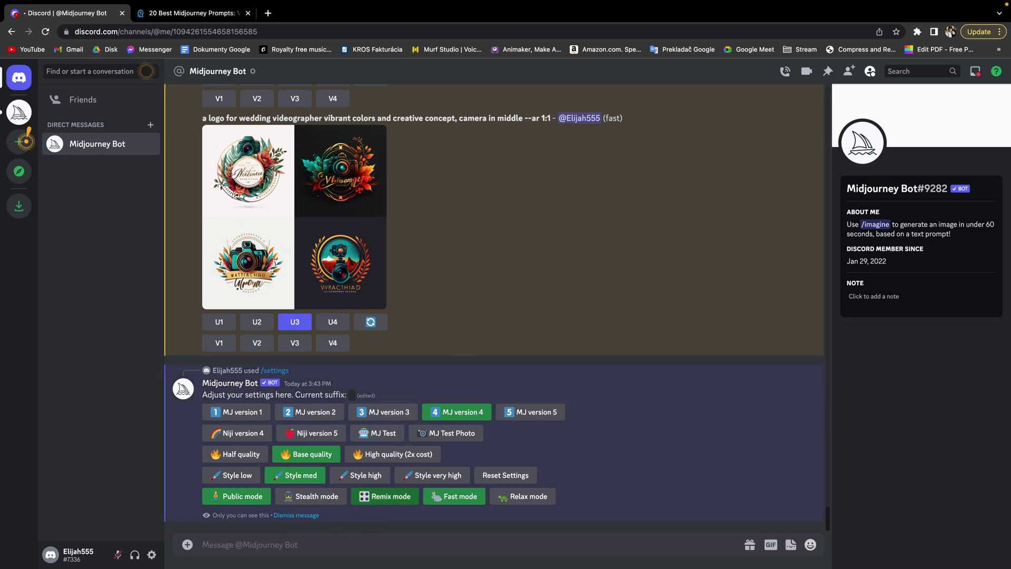
text(/i)
click(239, 291)
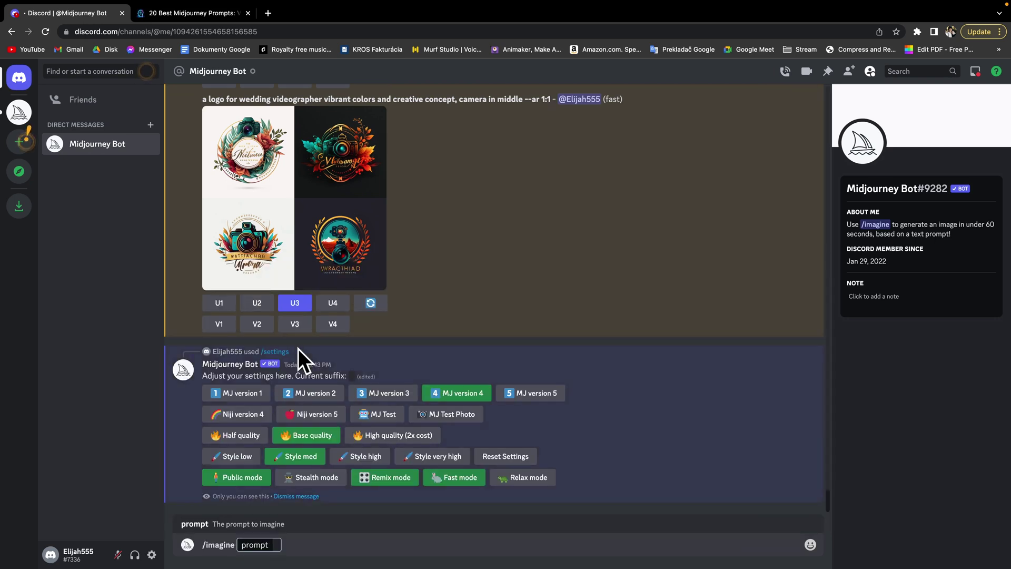
text(Exploded [subject] by Nychos)
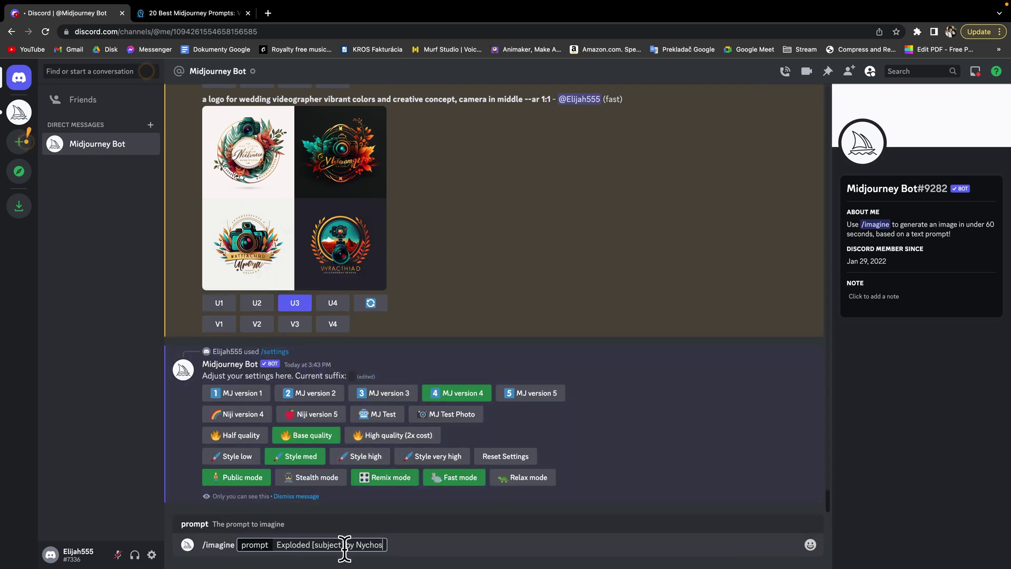
key(Left)
key(Left)
key(Left)
key(BackSpace)
key(BackSpace)
key(BackSpace)
key(BackSpace)
key(BackSpace)
key(BackSpace)
key(BackSpace)
key(BackSpace)
key(BackSpace)
key(BackSpace)
text(camera)
key(Return)
click(403, 387)
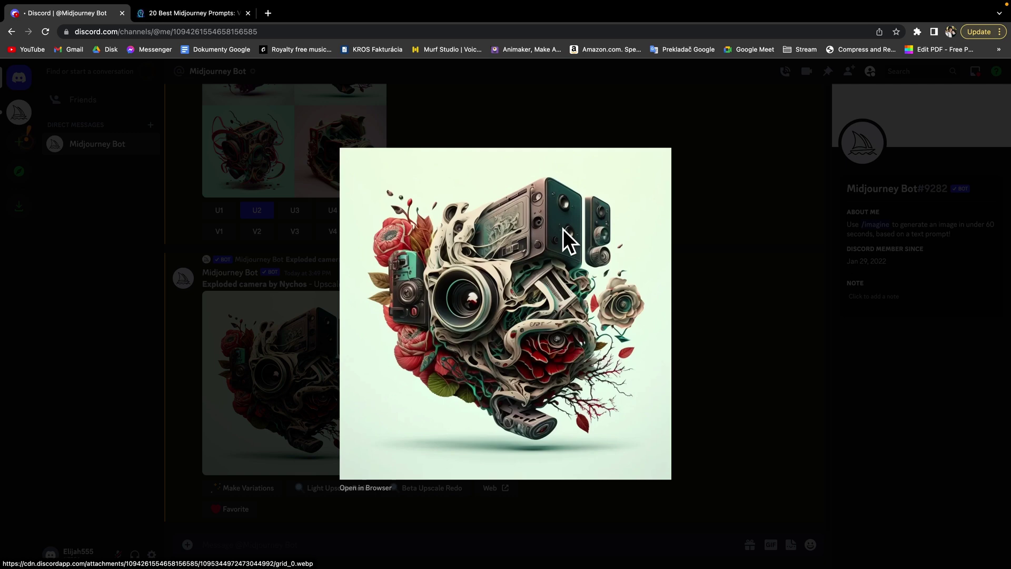
key(ctrl+Tab)
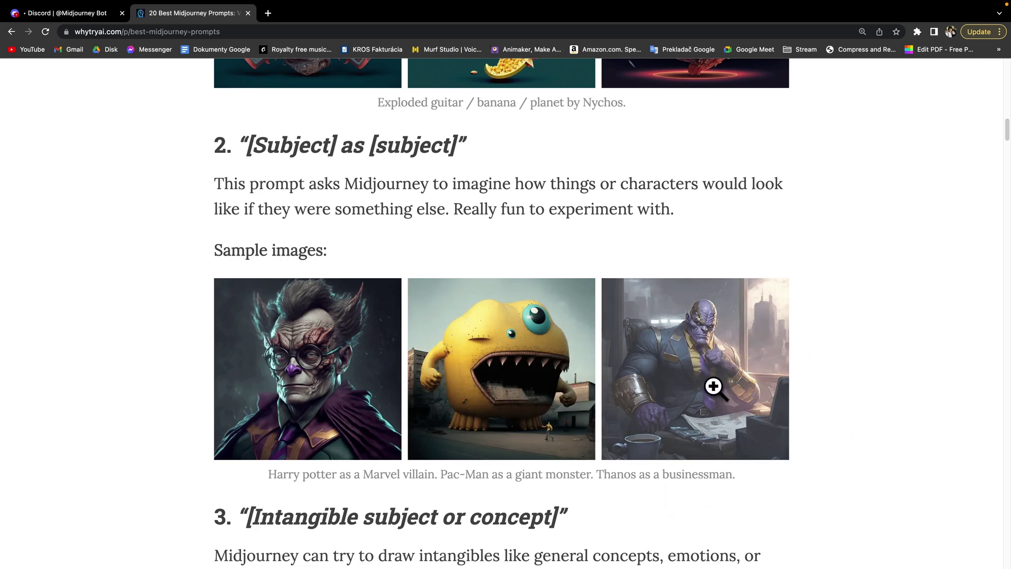
Generate 'elon musk as evil villain', upscale the first image with U1, and view it enlarged.
click(66, 13)
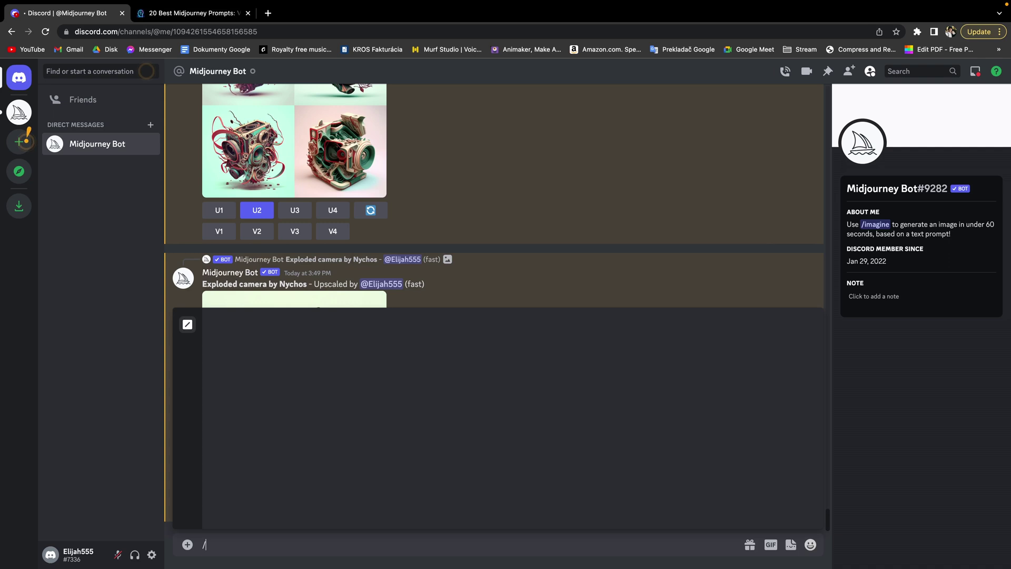
text(/imagine)
key(Tab)
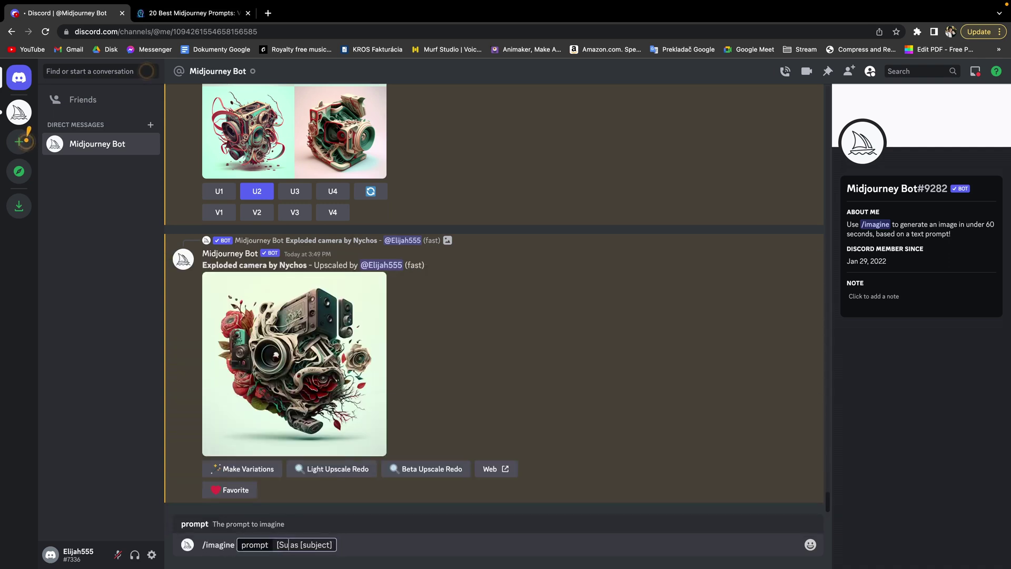
text(elon mu)
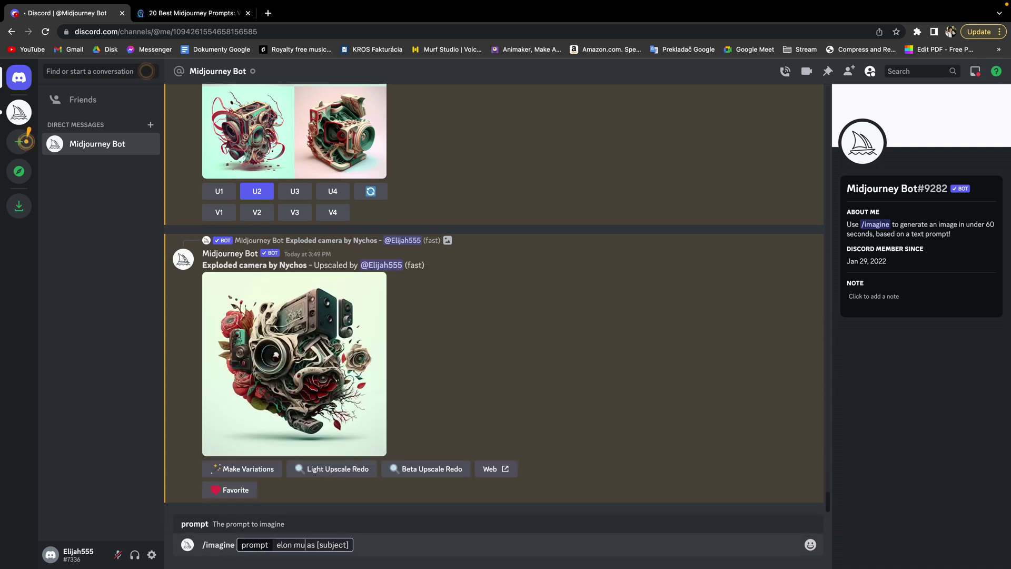
text(sk as evil villain)
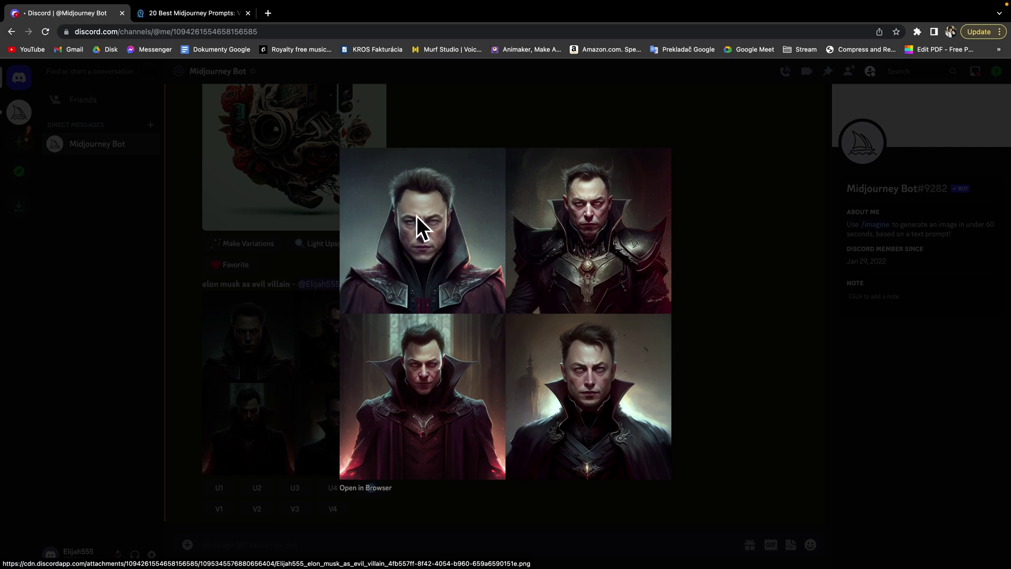
click(779, 273)
click(219, 488)
click(293, 379)
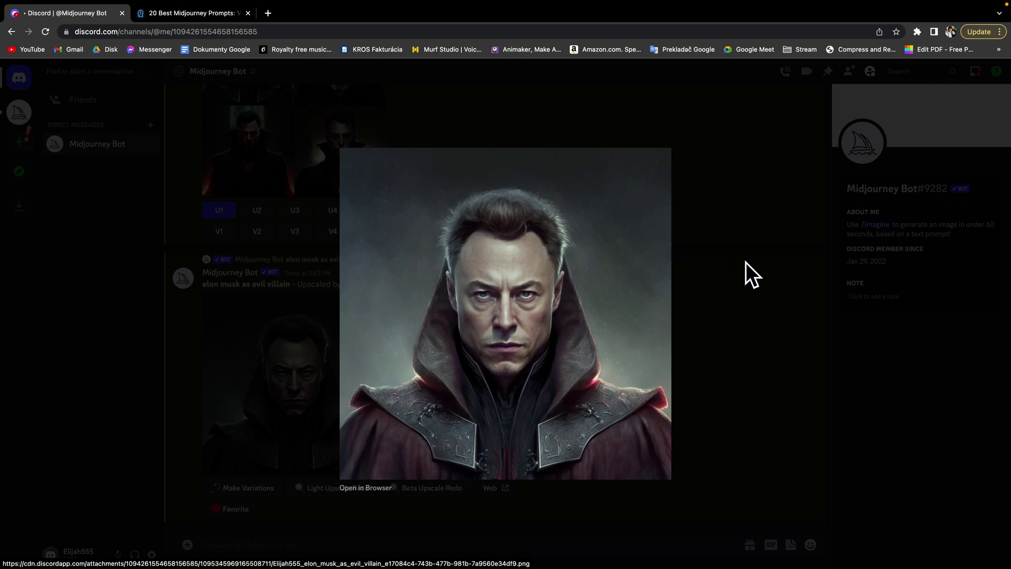
Check the next article template, then view and close the concentration image grid.
key(ctrl+Tab)
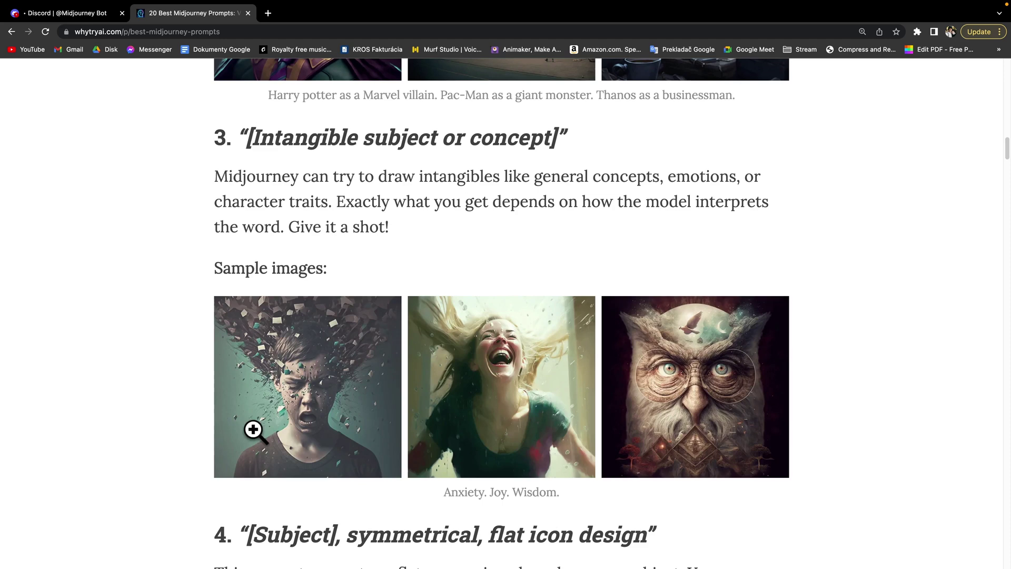
click(94, 16)
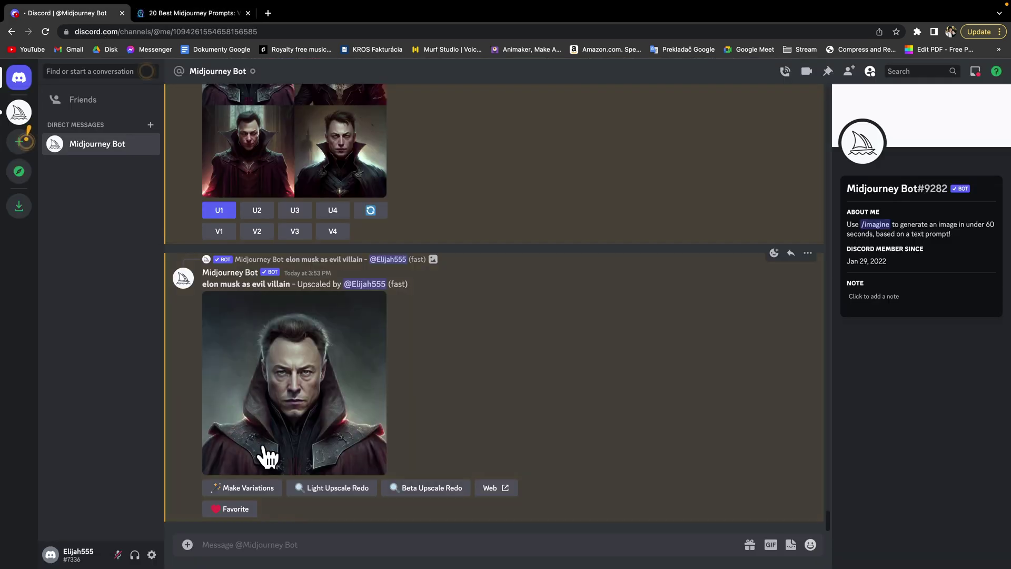
click(258, 542)
text(/imagine)
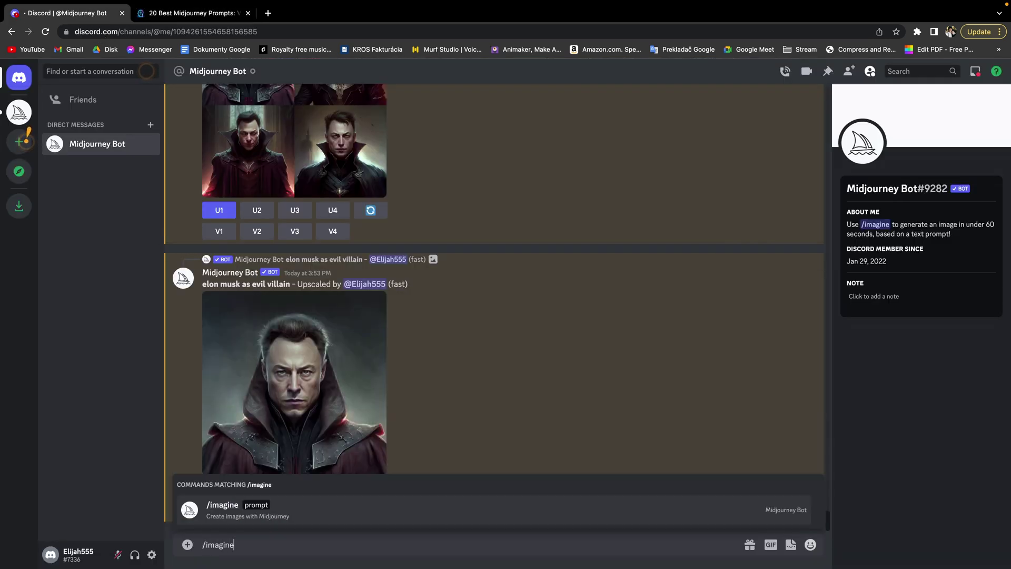
text( prompt concentration)
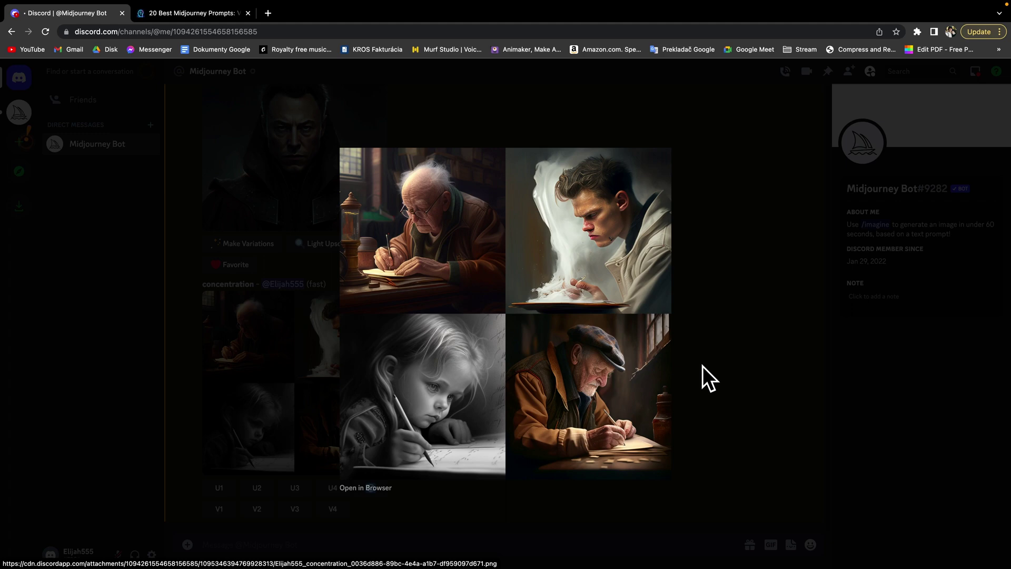
click(737, 310)
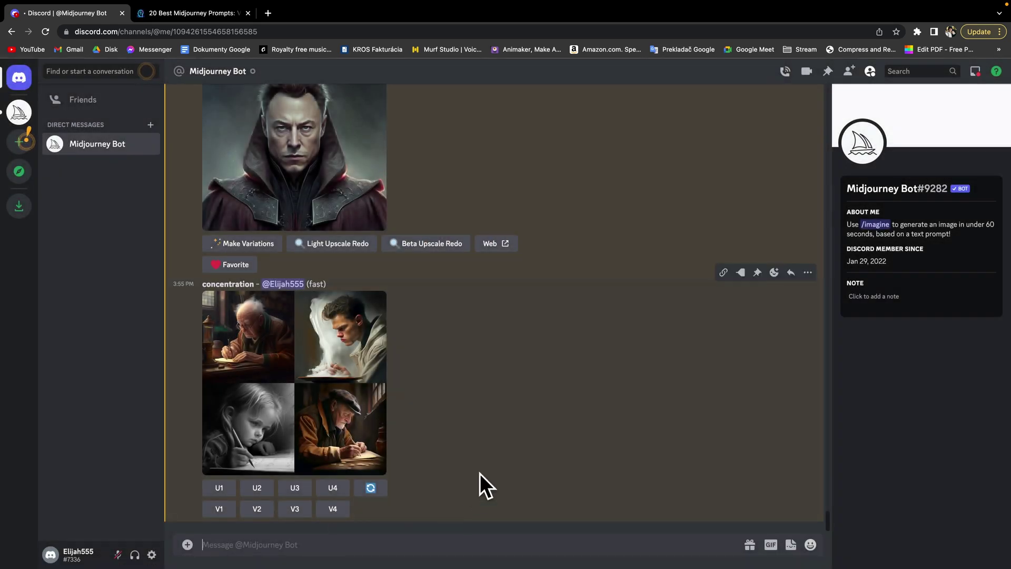
text(/image)
Generate a 'discipline' image, upscale it with U4, and view it enlarged.
key(BackSpace)
text(ine)
key(Tab)
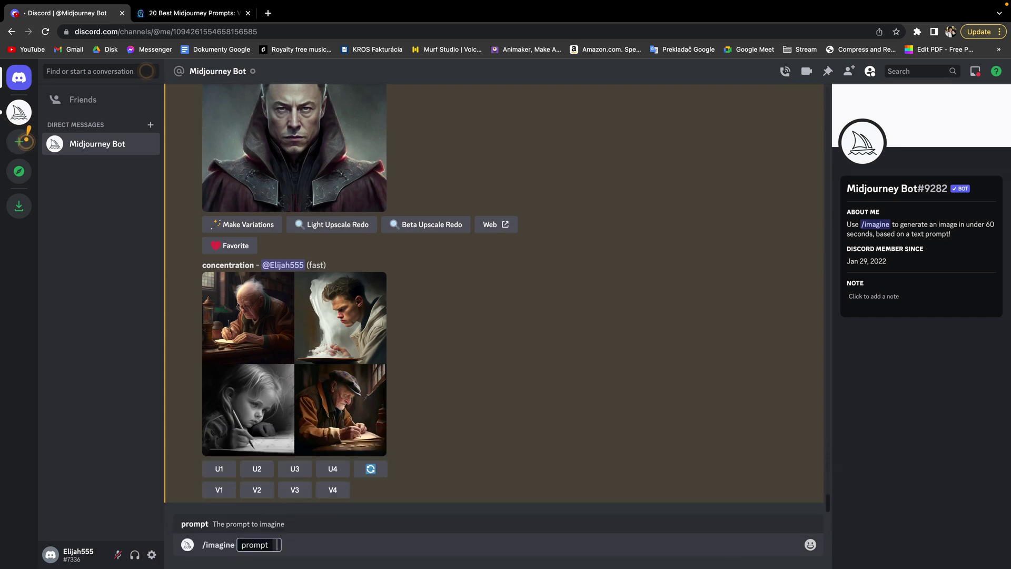
text(discipline)
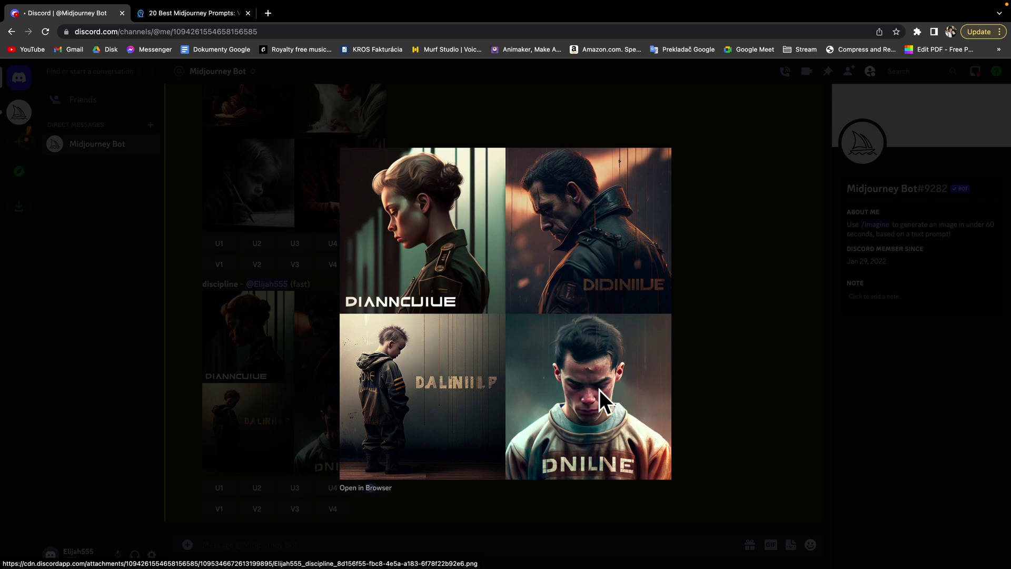
click(723, 427)
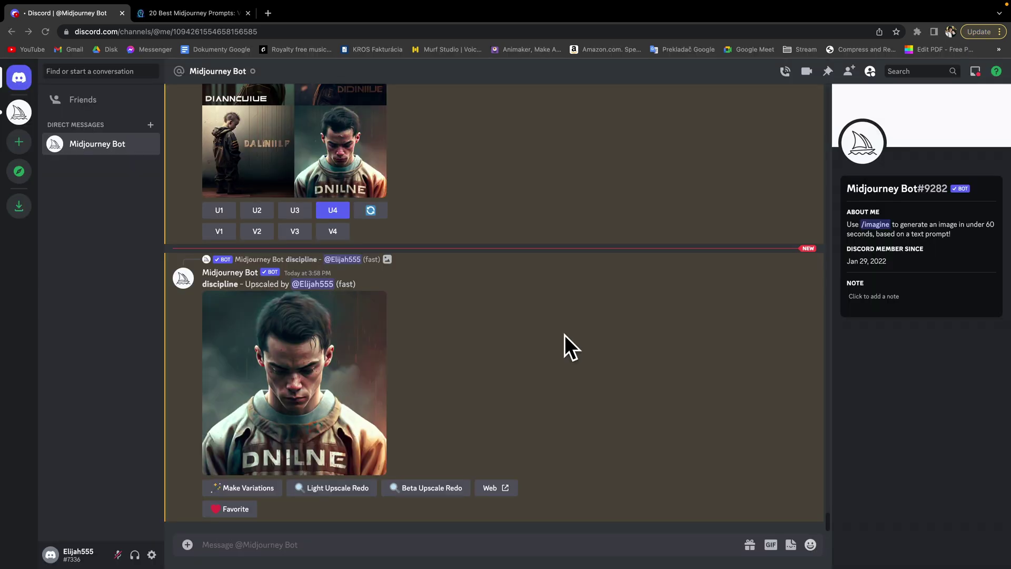
click(322, 368)
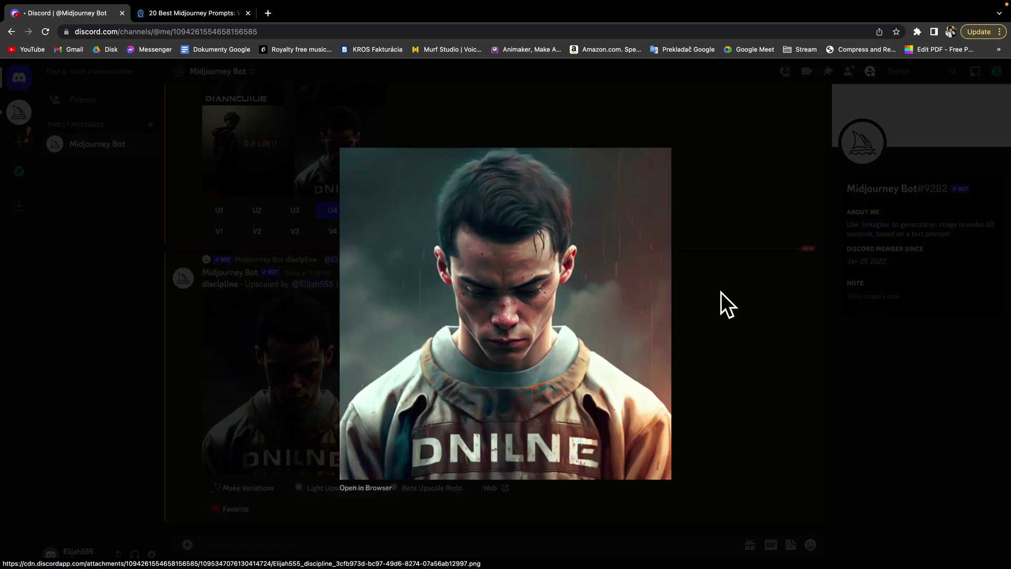
Generate 'cameraman, symmetrical, flat icon design' and upscale the second icon with U2.
key(ctrl+Tab)
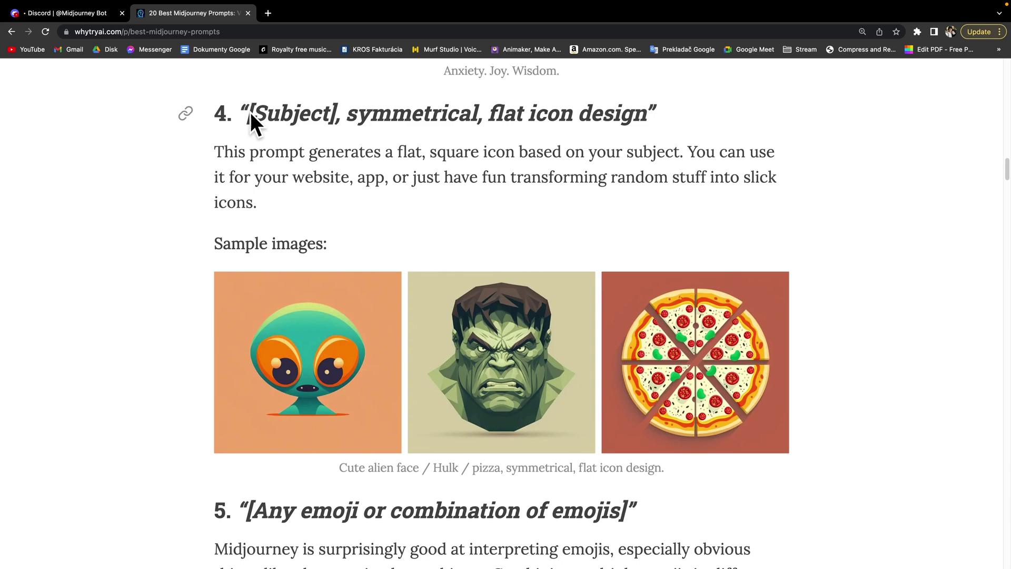
key(ctrl+shift+Tab)
text(/imagine)
key(Tab)
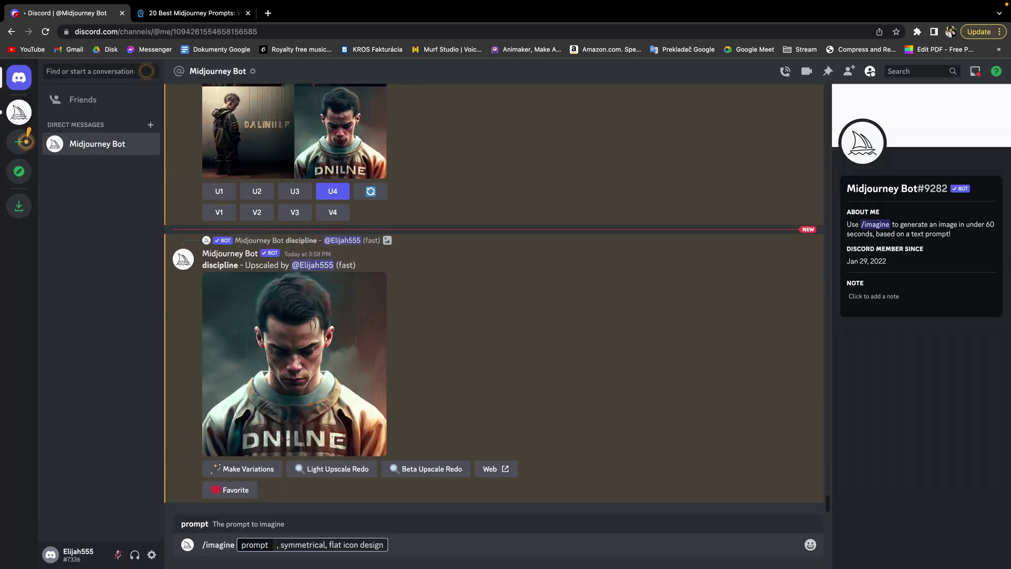
text(cameraman,)
key(Return)
click(363, 371)
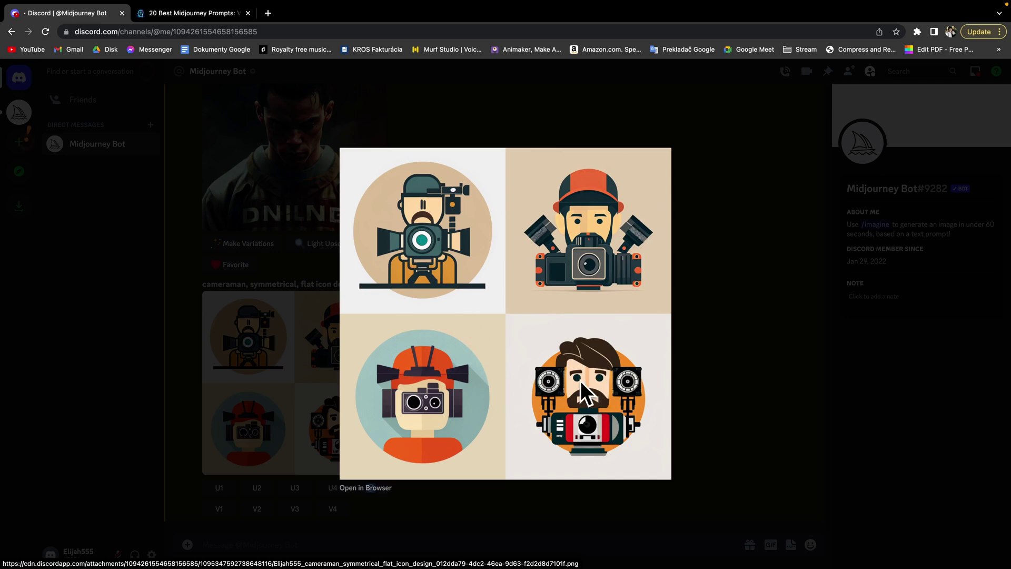
key(Escape)
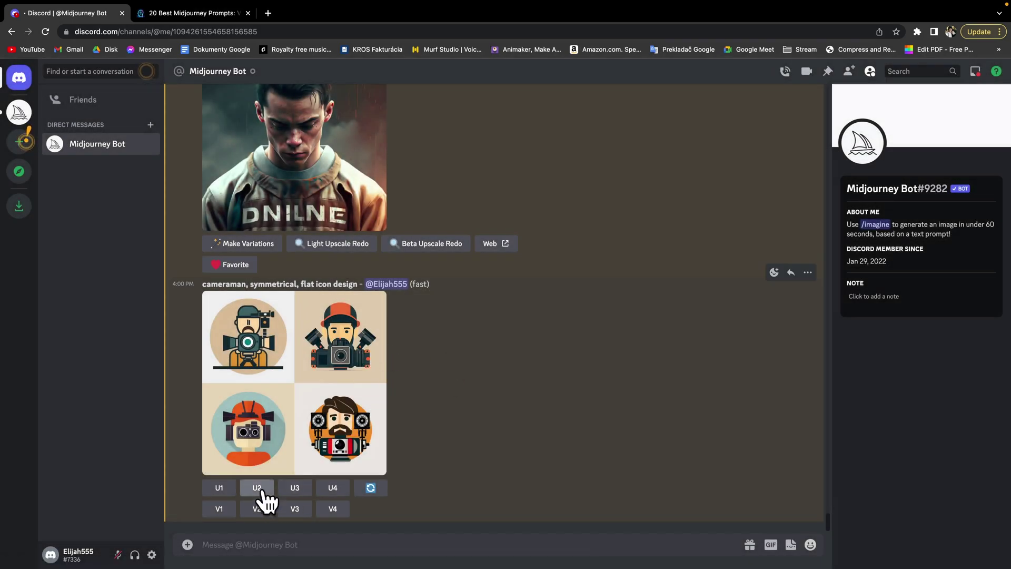
click(257, 490)
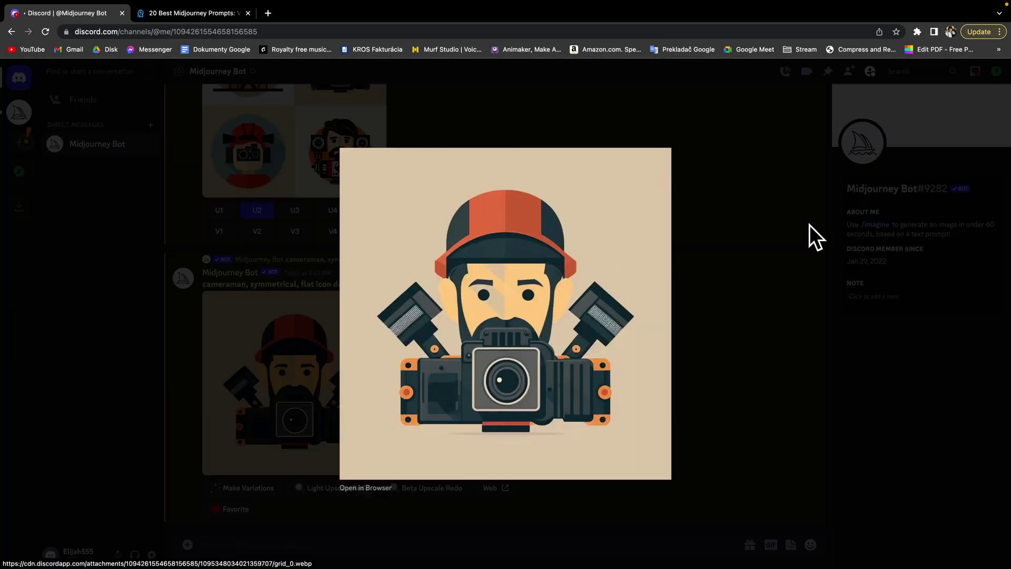
key(ctrl+Tab)
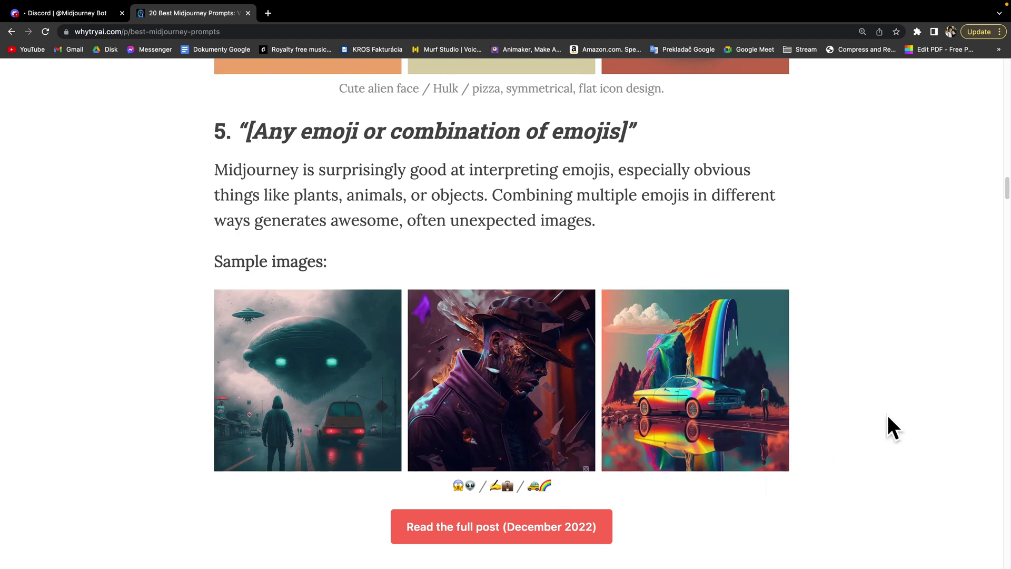
Prompt with only pleading-face and red-heart emojis, then view the upscaled second portrait.
key(ctrl+shift+Tab)
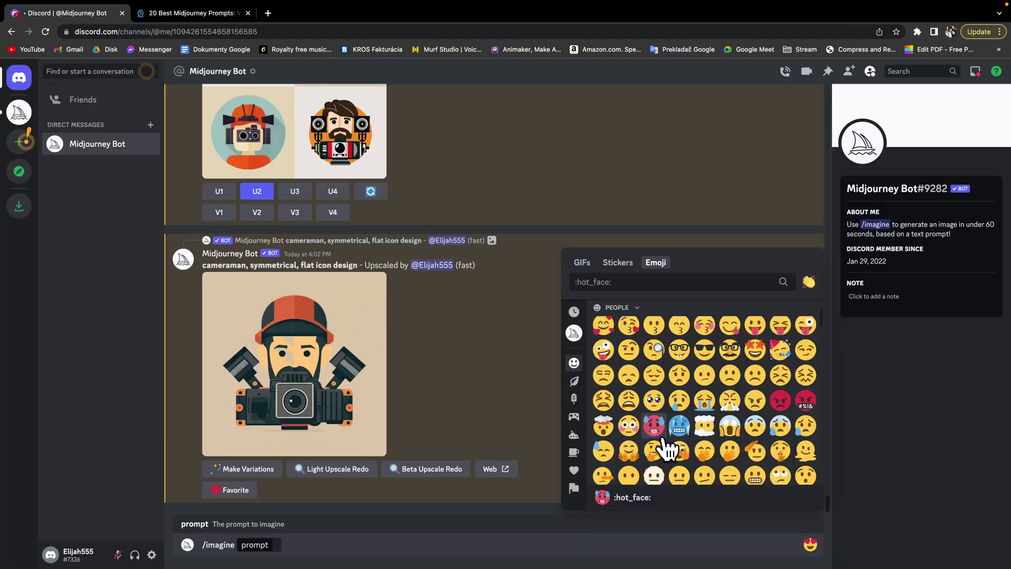
click(655, 403)
click(811, 545)
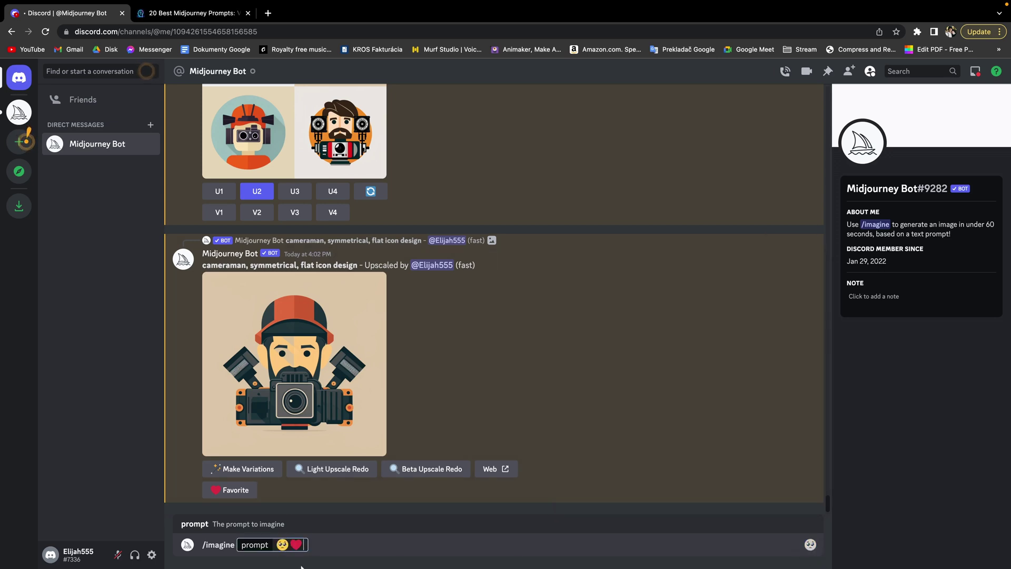
click(605, 329)
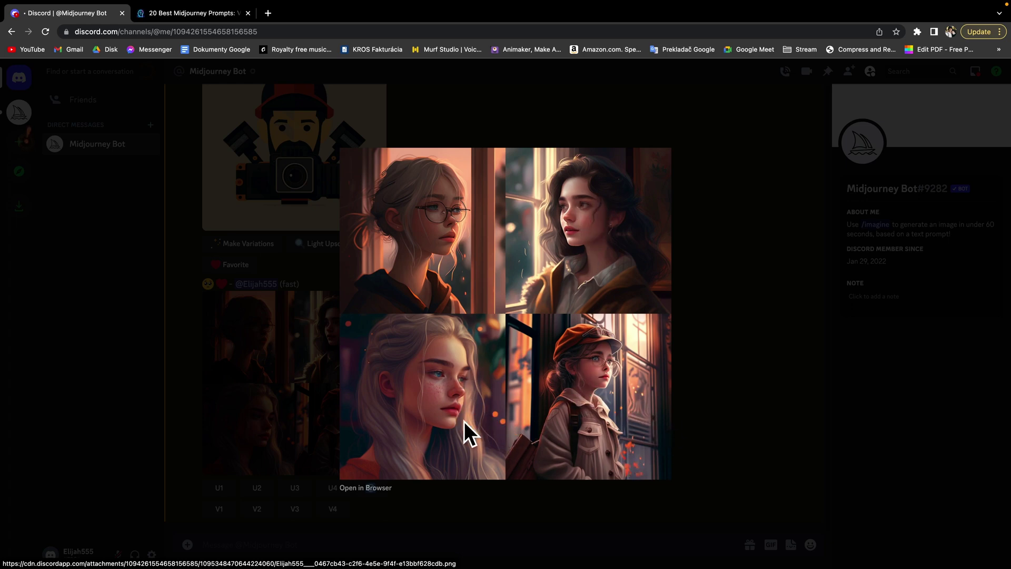
key(Escape)
scroll(298, 458, down, 3)
click(298, 443)
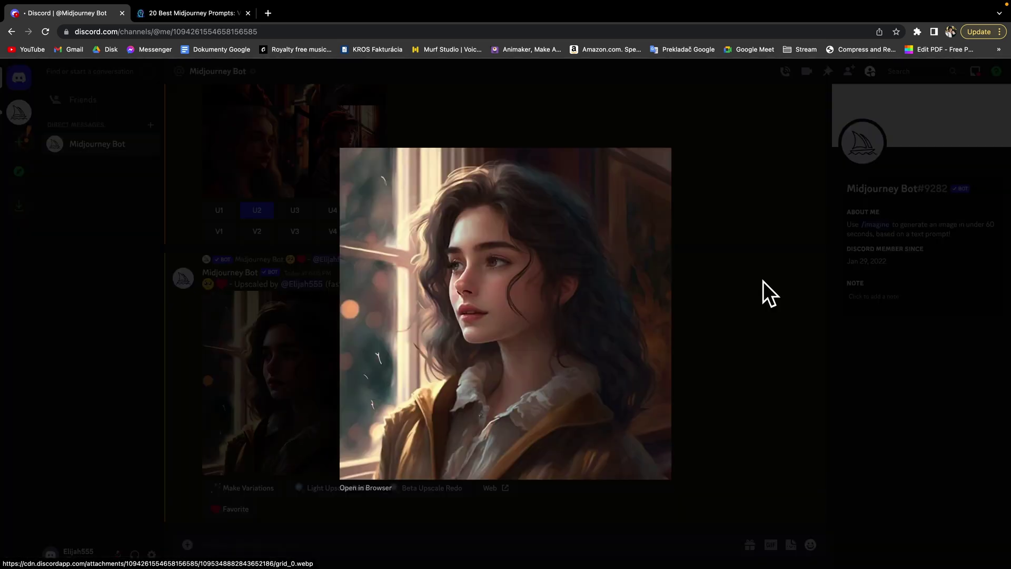
click(190, 13)
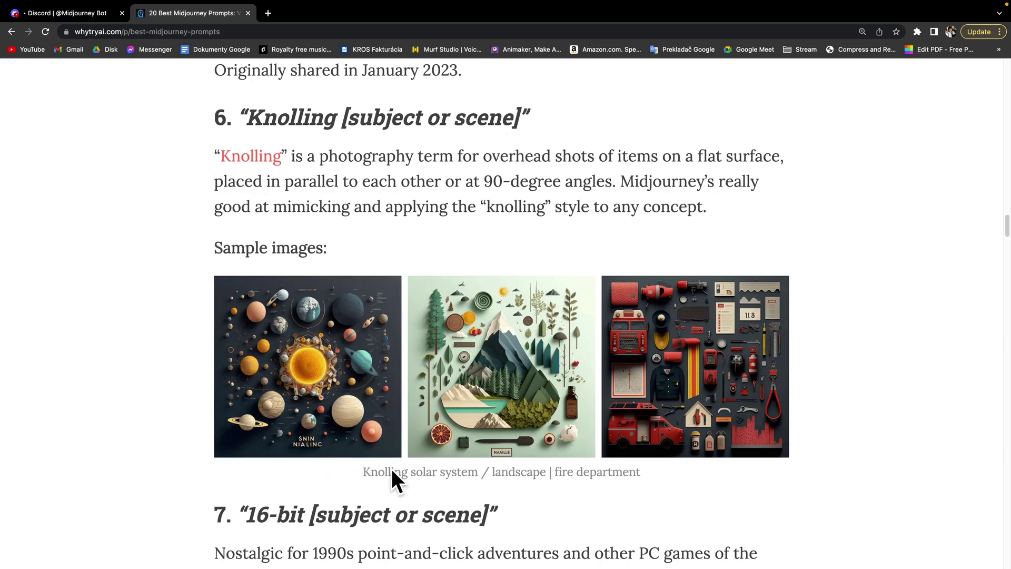
Preview the Knolling solar system sample, then generate a 'knolling youtube channel' grid.
click(280, 406)
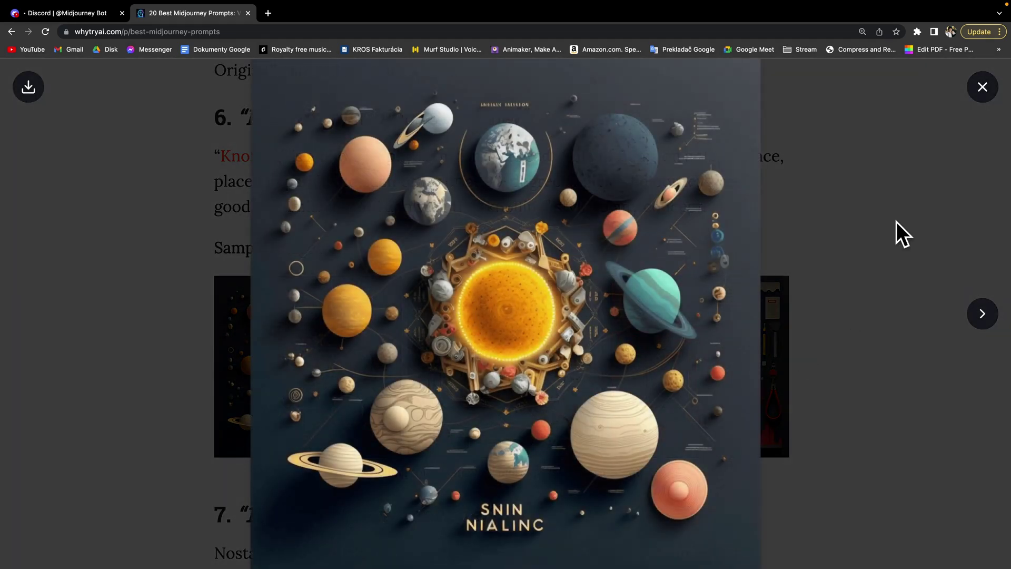
click(896, 229)
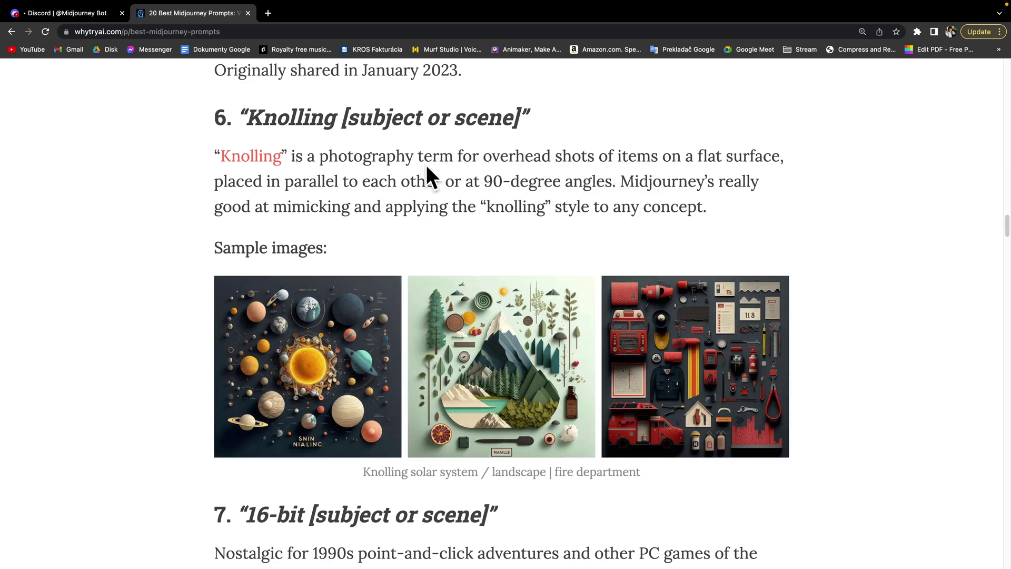
click(74, 13)
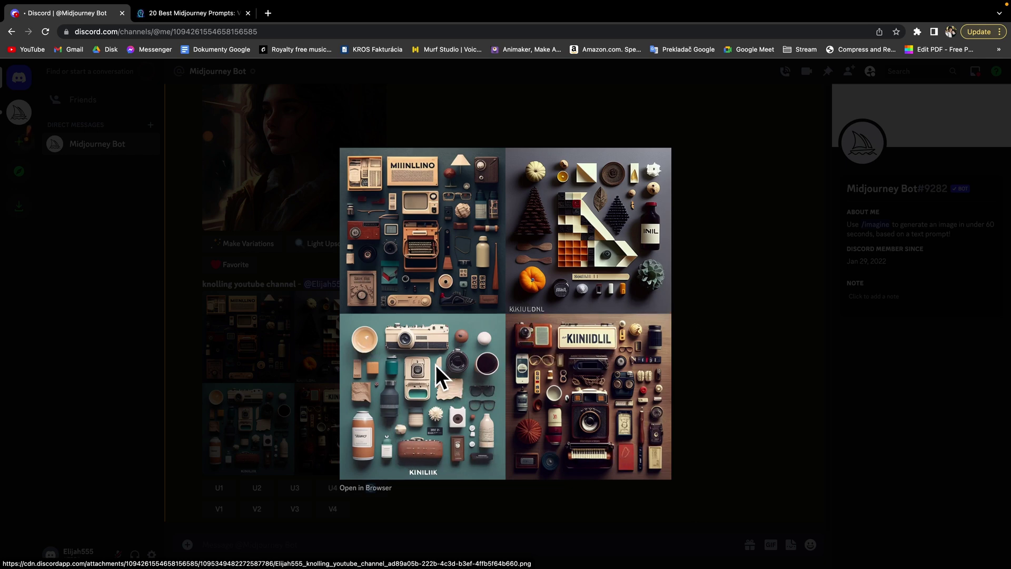
key(ctrl+Tab)
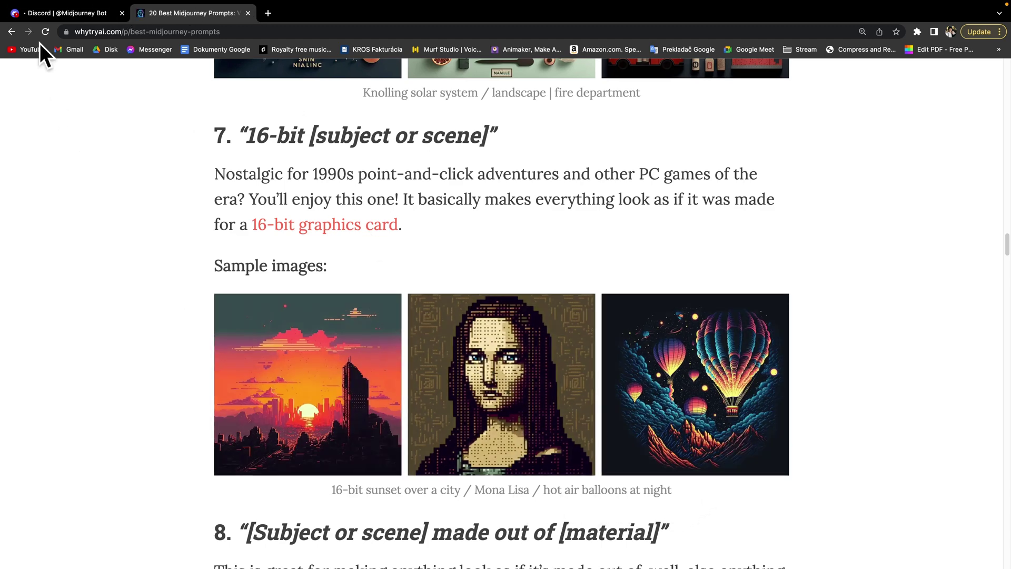
Send '16-bit logan paul' through /imagine to get a pixel-art portrait grid.
click(63, 12)
click(282, 544)
text(/imag)
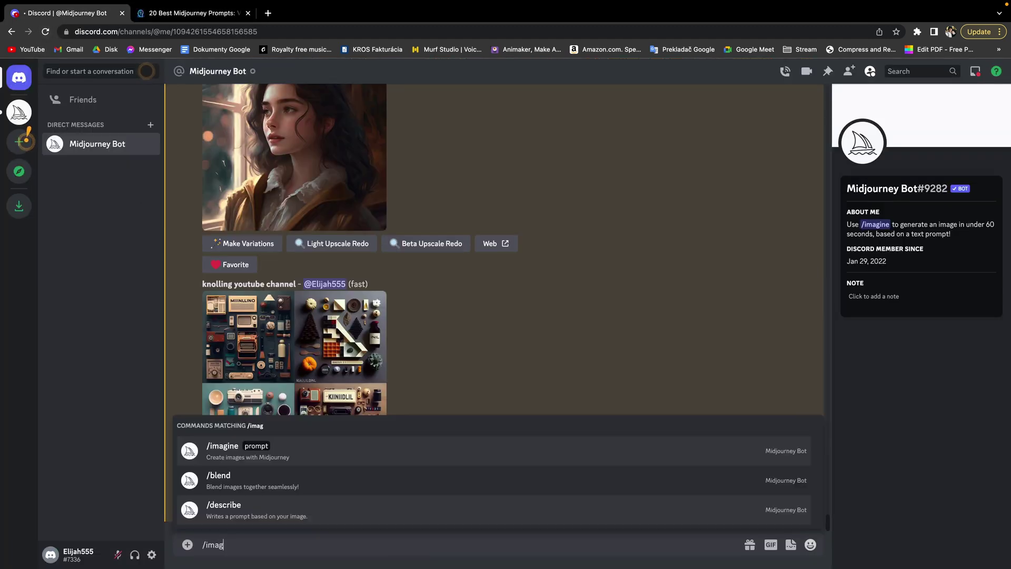
key(Tab)
text(16-bit logan)
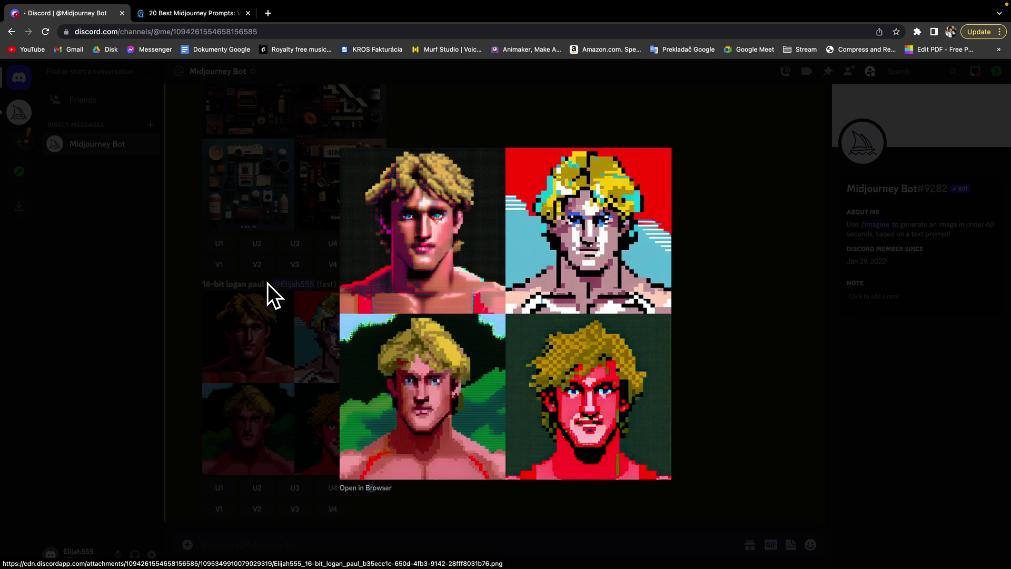
Close the enlarged 16-bit grid and scroll back up through earlier results.
click(255, 249)
scroll(485, 383, up, 5)
scroll(506, 379, up, 5)
scroll(508, 379, up, 5)
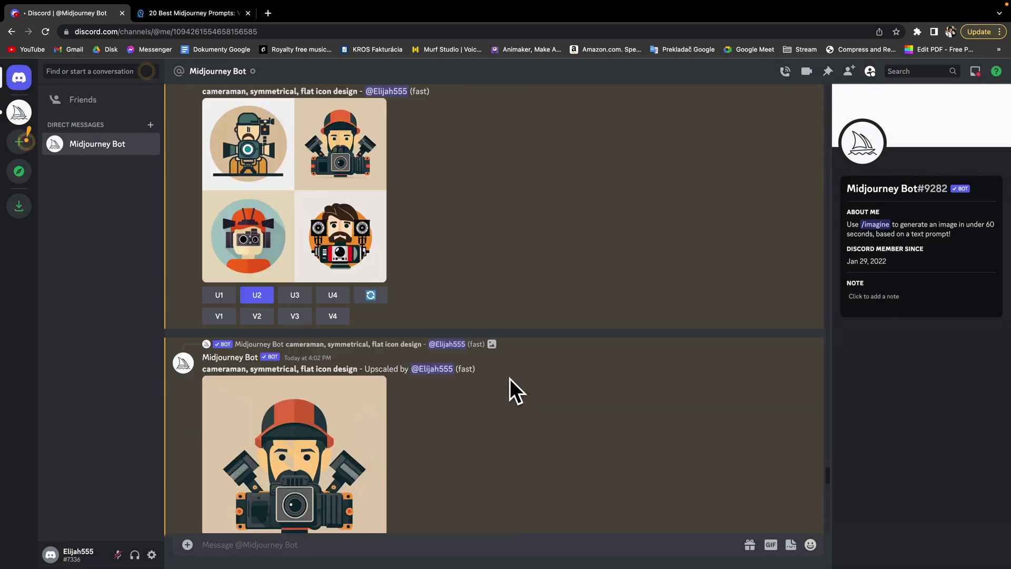
scroll(509, 378, up, 5)
scroll(509, 380, up, 5)
scroll(511, 379, up, 5)
scroll(508, 380, up, 5)
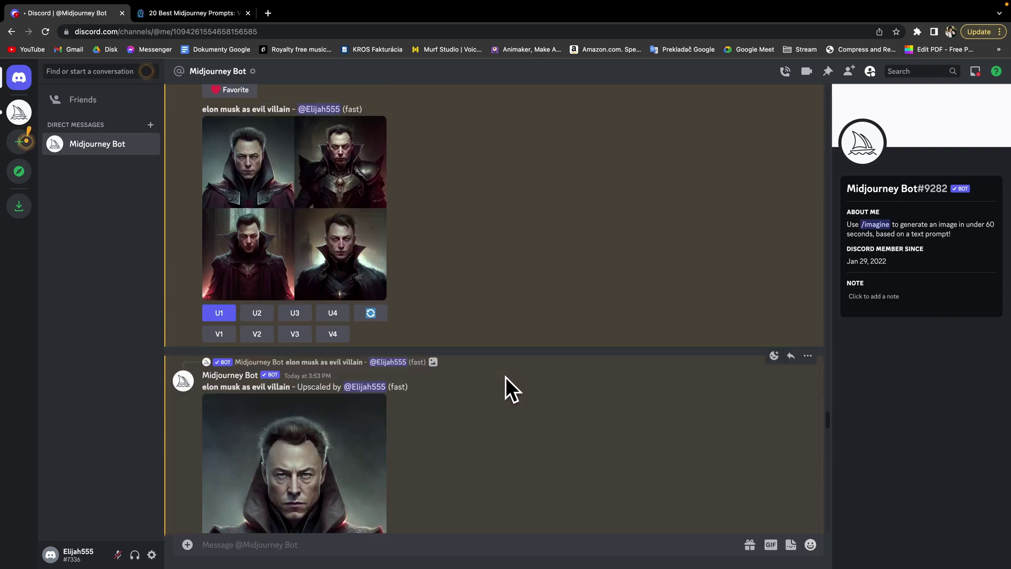
scroll(498, 374, up, 3)
scroll(498, 380, up, 5)
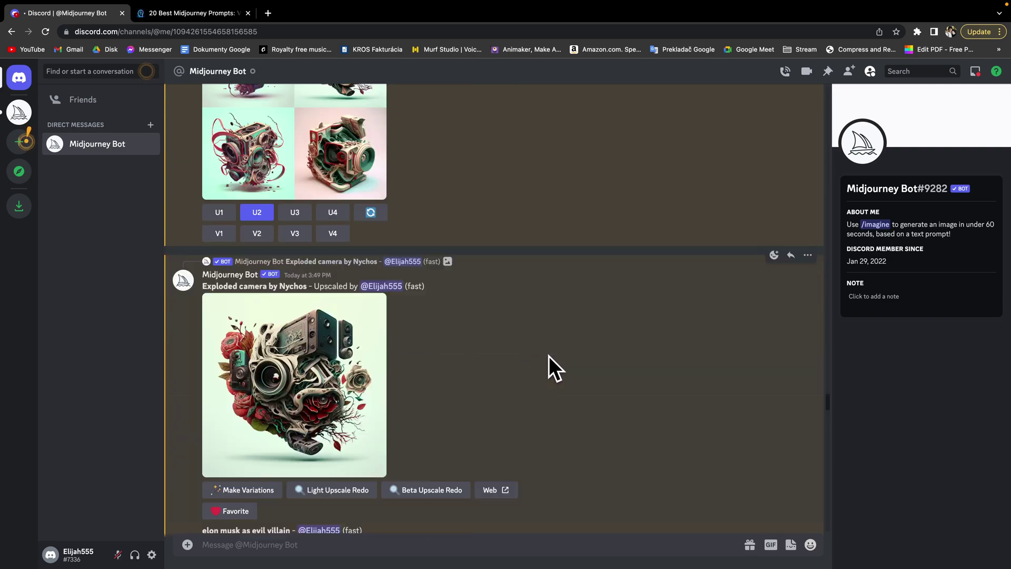
scroll(546, 368, up, 2)
scroll(546, 368, up, 1)
scroll(546, 368, down, 10)
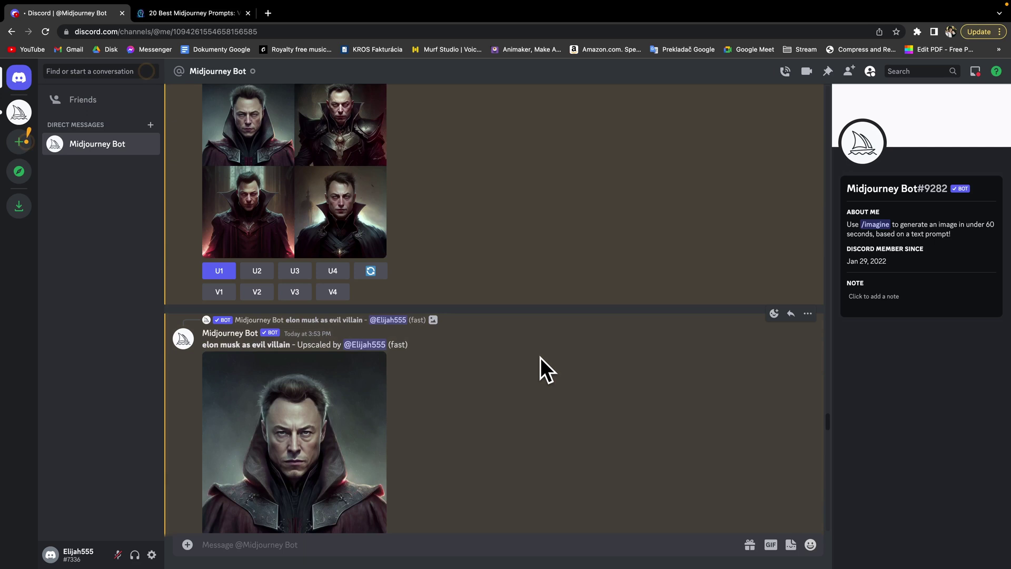